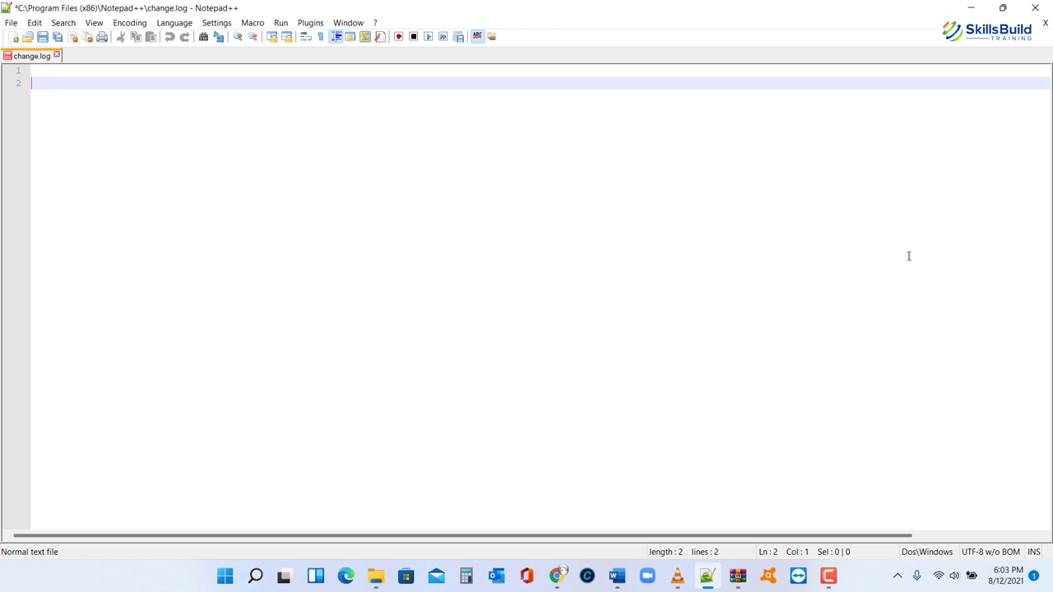
Examine the language, view, search, edit and plugin commands available for the open change.log file
click(178, 24)
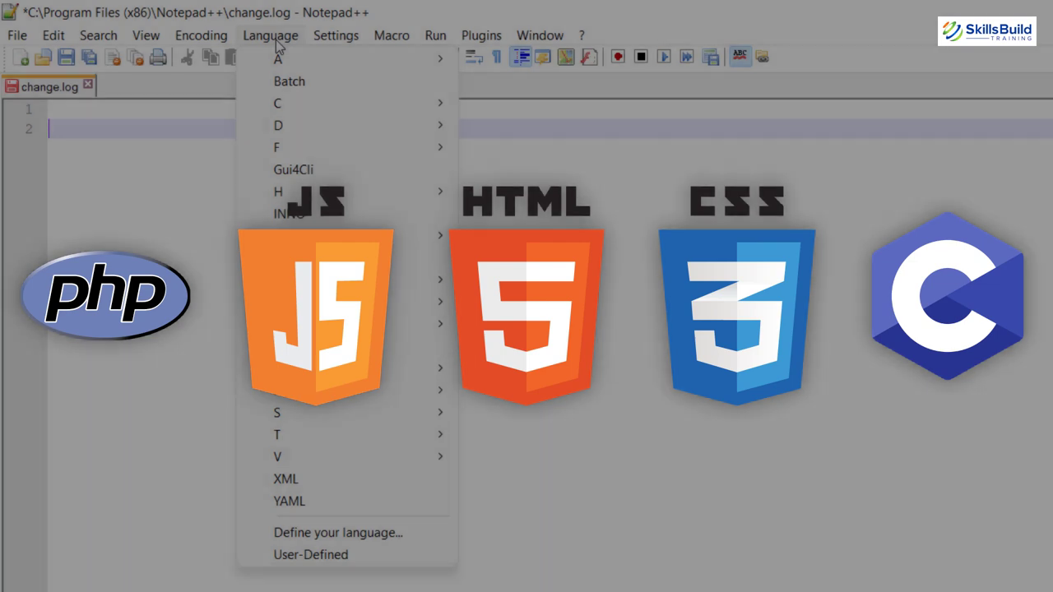
mouse_move(149, 35)
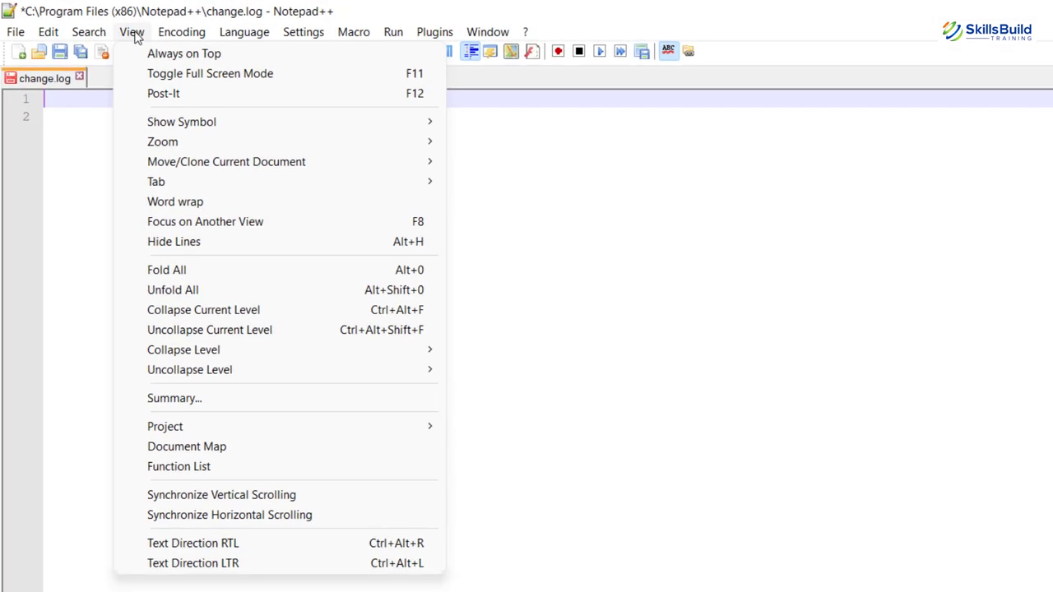
click(97, 33)
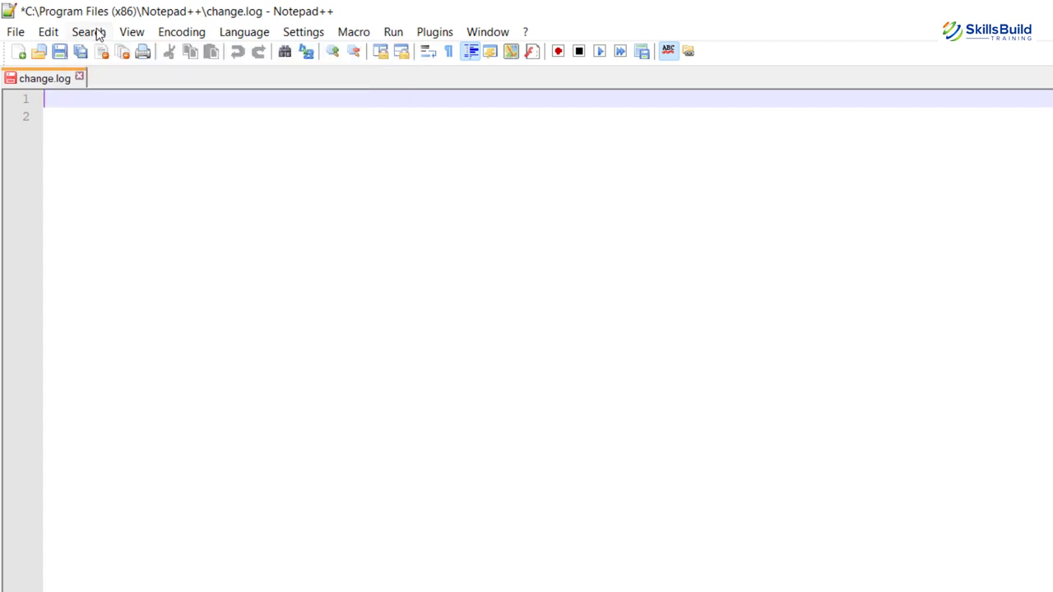
click(97, 33)
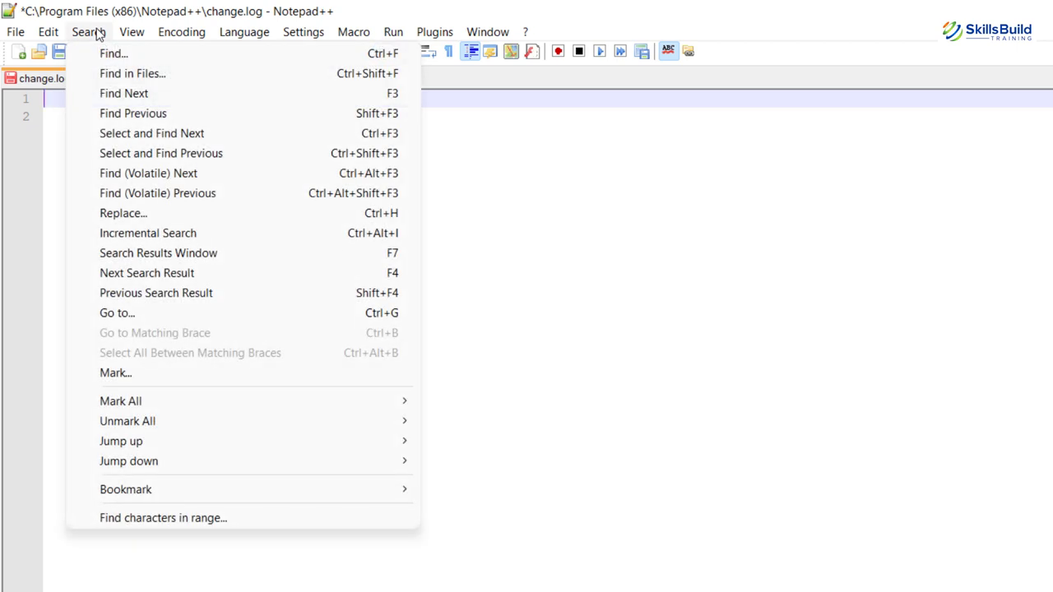
click(49, 33)
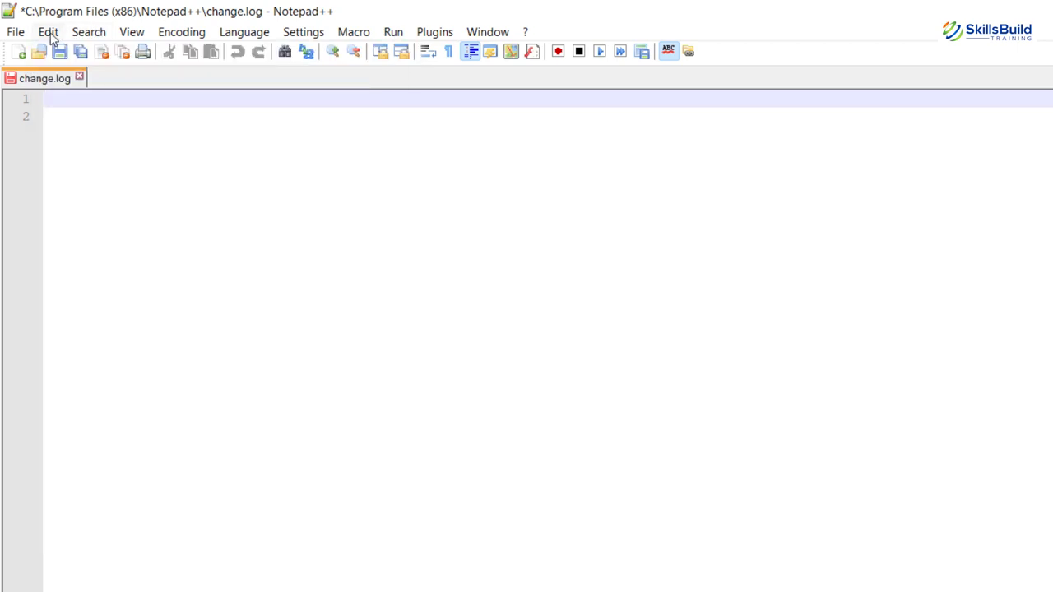
click(49, 33)
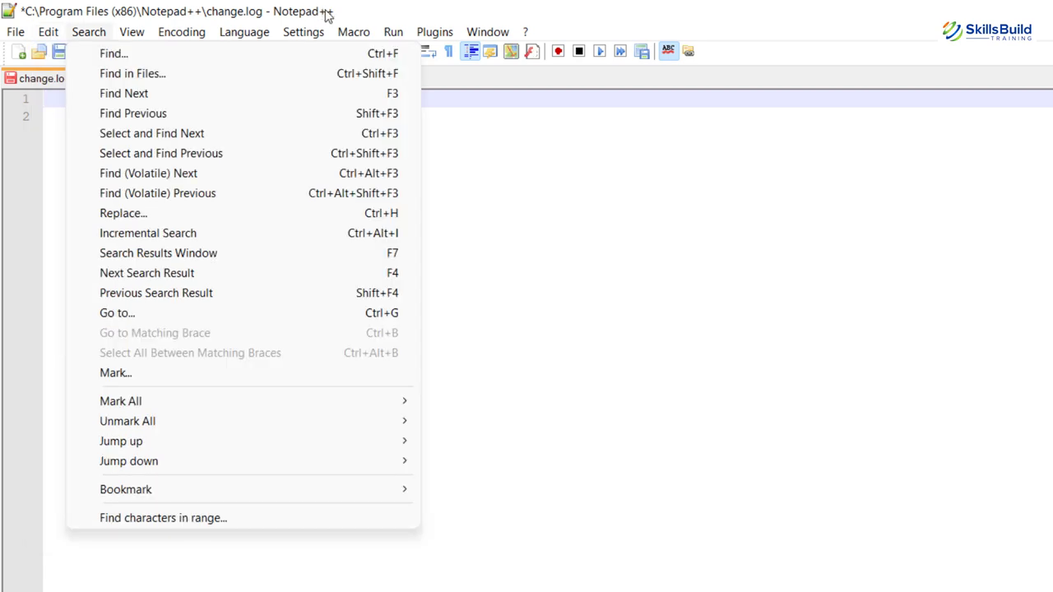
mouse_move(429, 40)
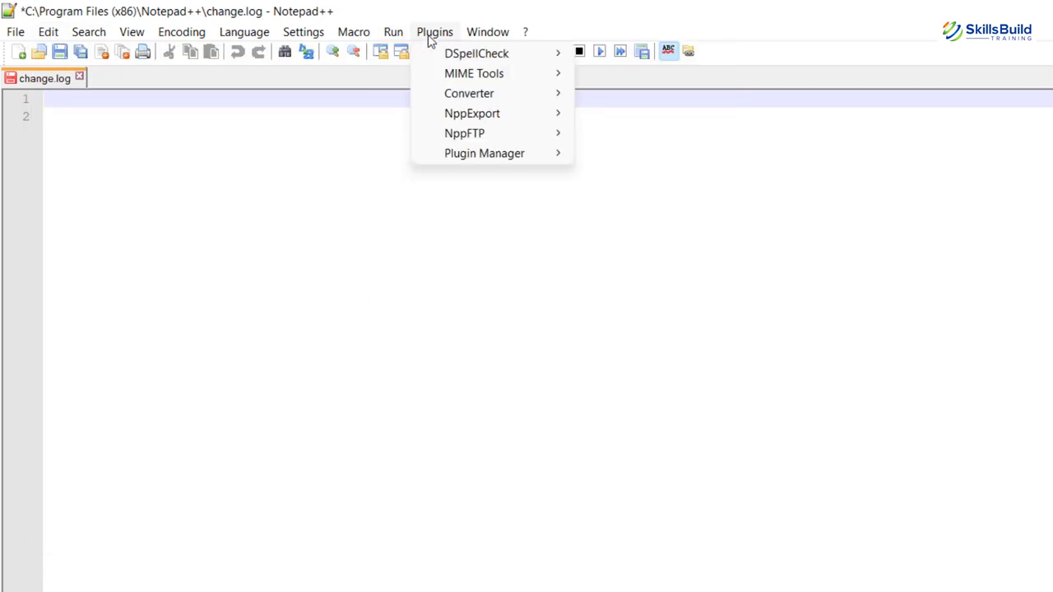
click(431, 36)
click(431, 36)
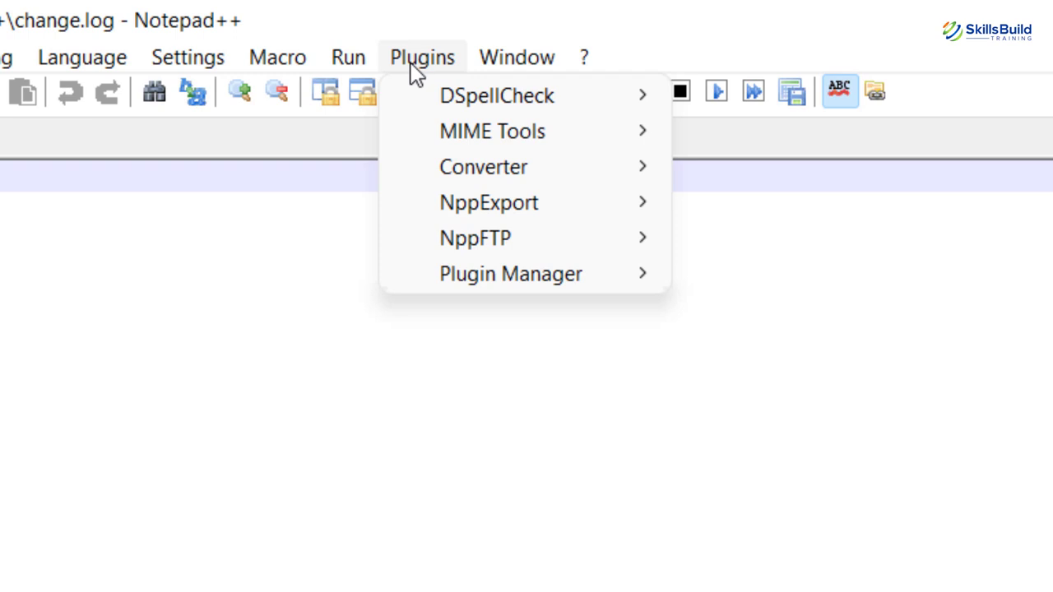
Switch to Recuva and scan for deleted files of all types with the wizard, leaving Deep Scan off
click(494, 488)
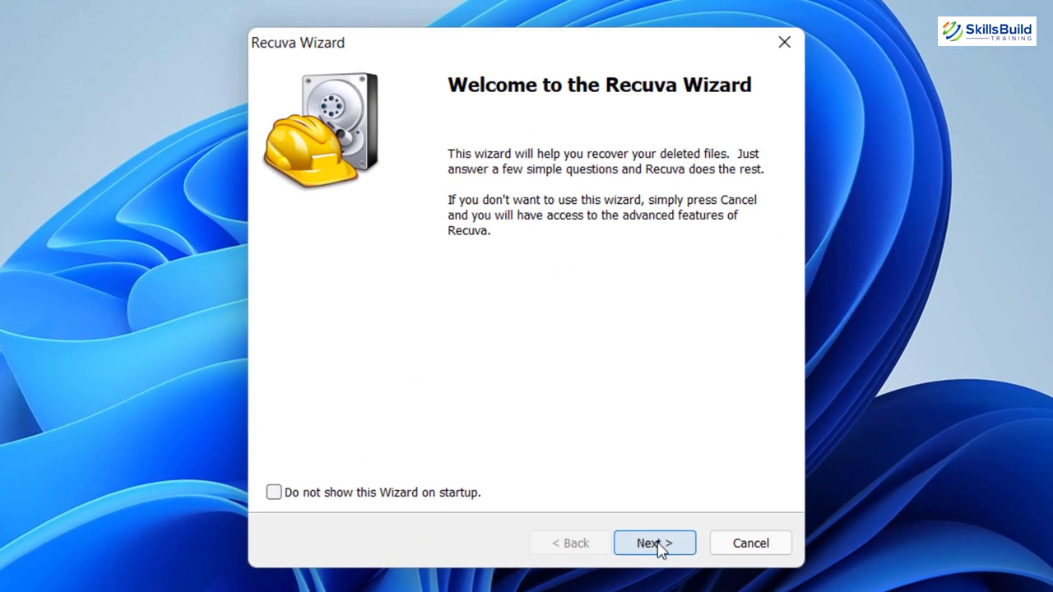
click(654, 544)
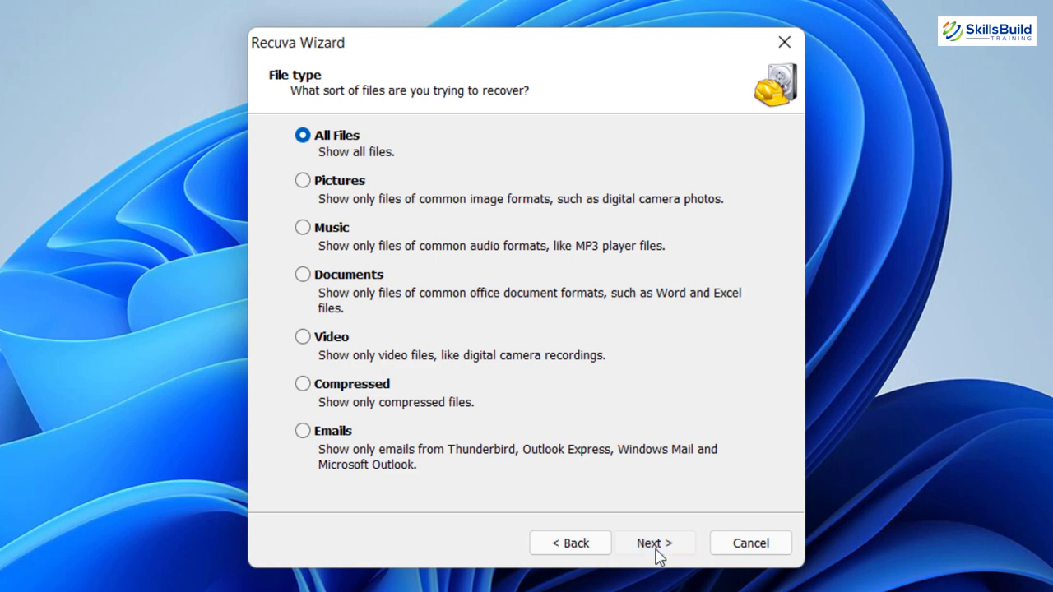
click(657, 546)
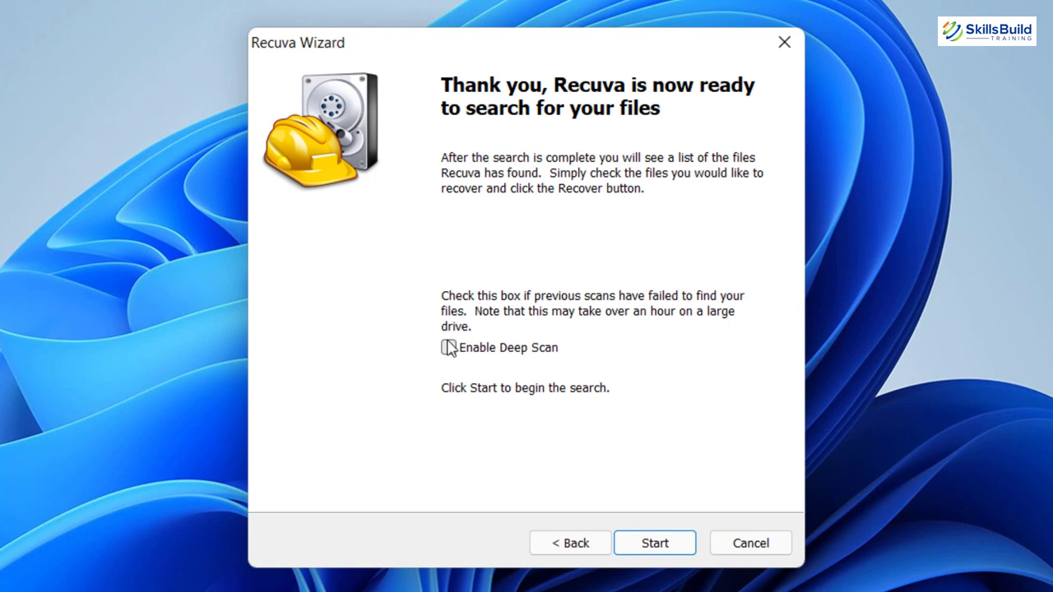
click(643, 545)
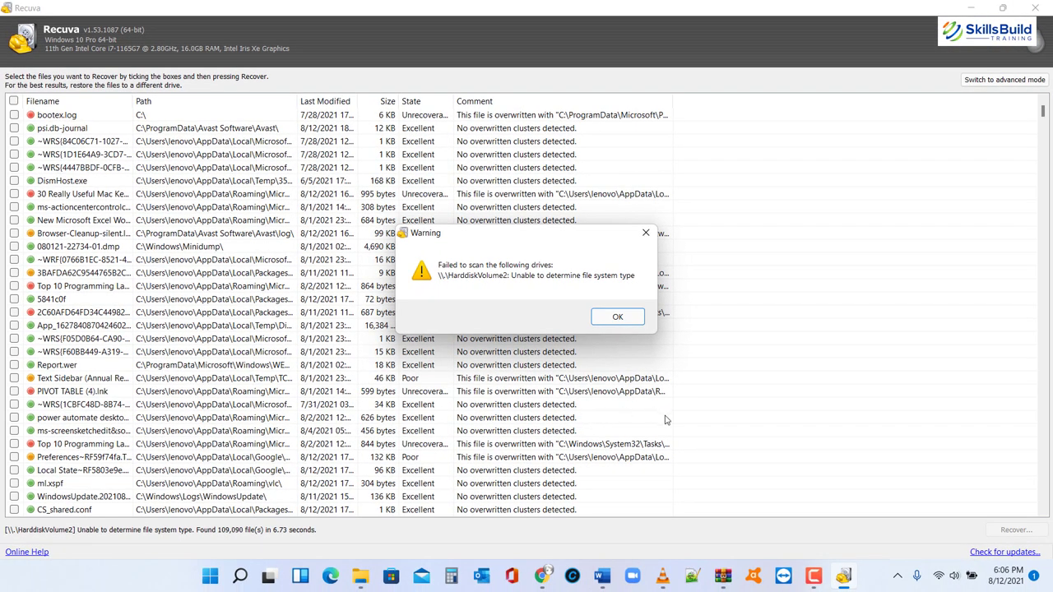
click(624, 322)
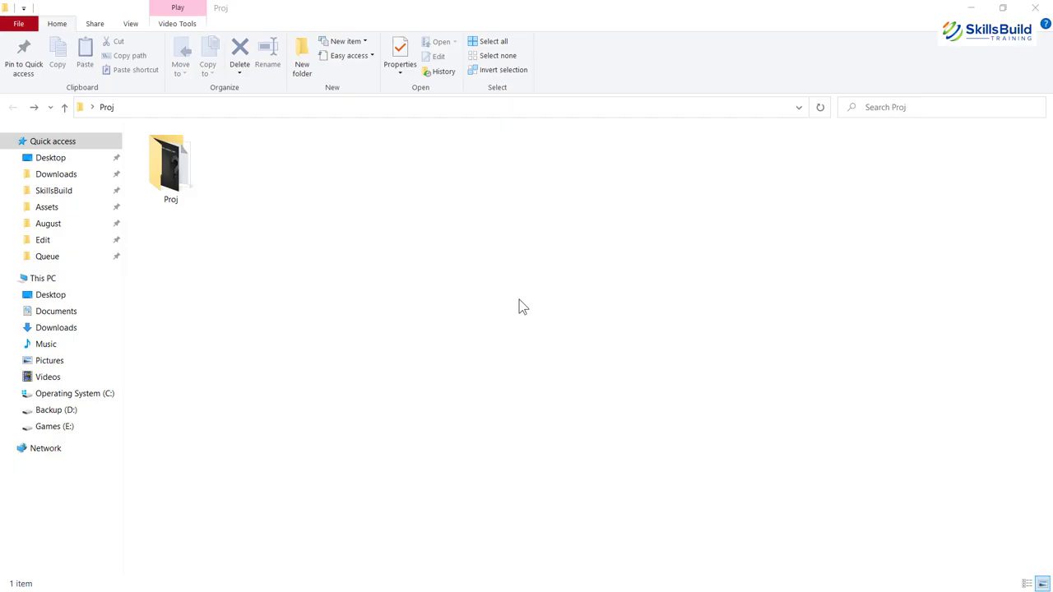
Switch to File Explorer and check the size of the Proj folder in its properties
right_click(170, 183)
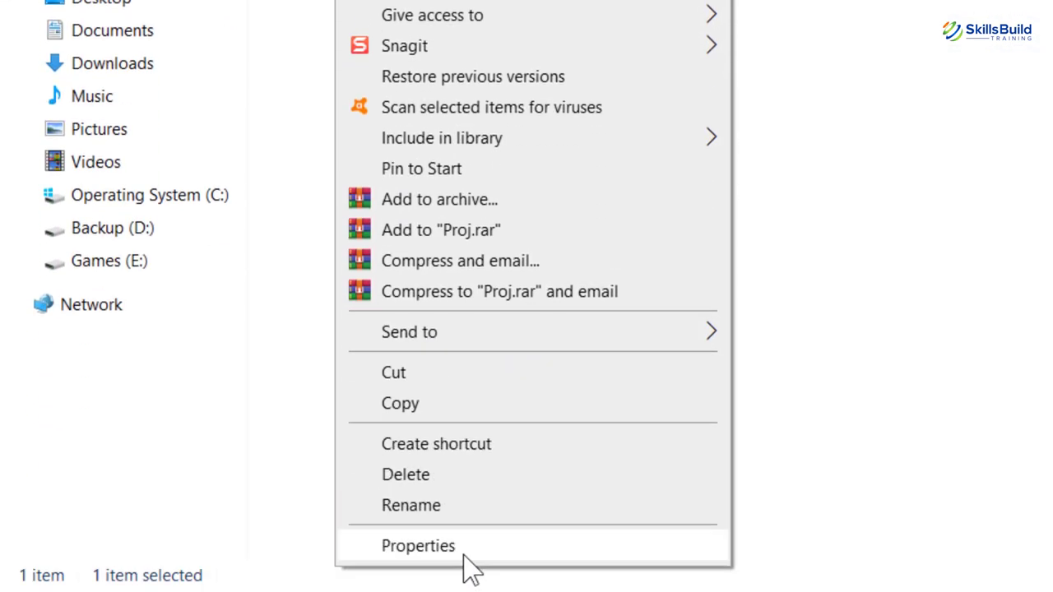
click(464, 551)
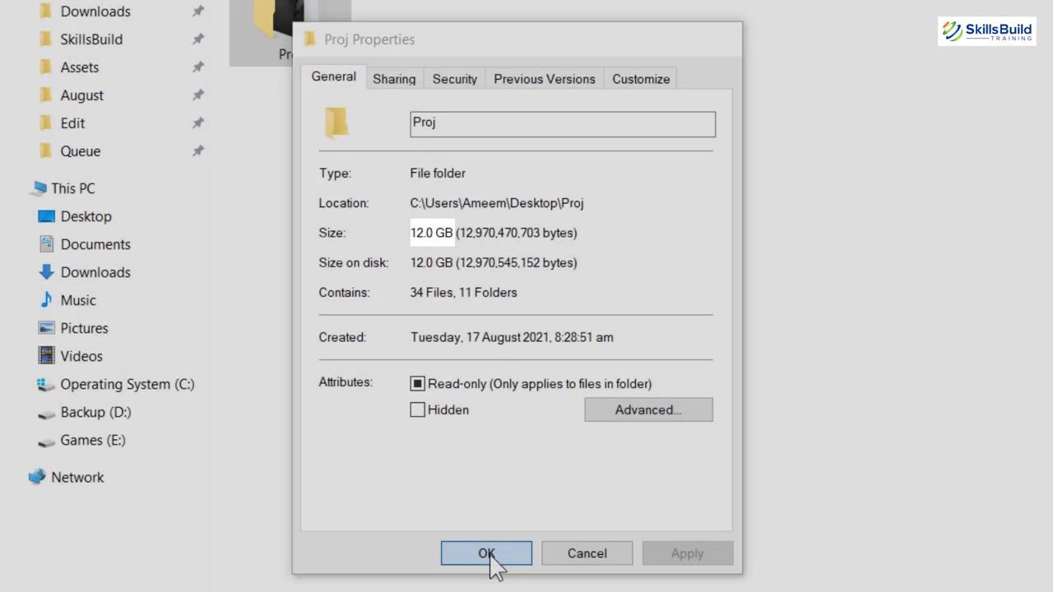
click(486, 553)
Compress the Proj folder into Proj.rar with WinRAR, using the RAR format and Normal compression
right_click(340, 420)
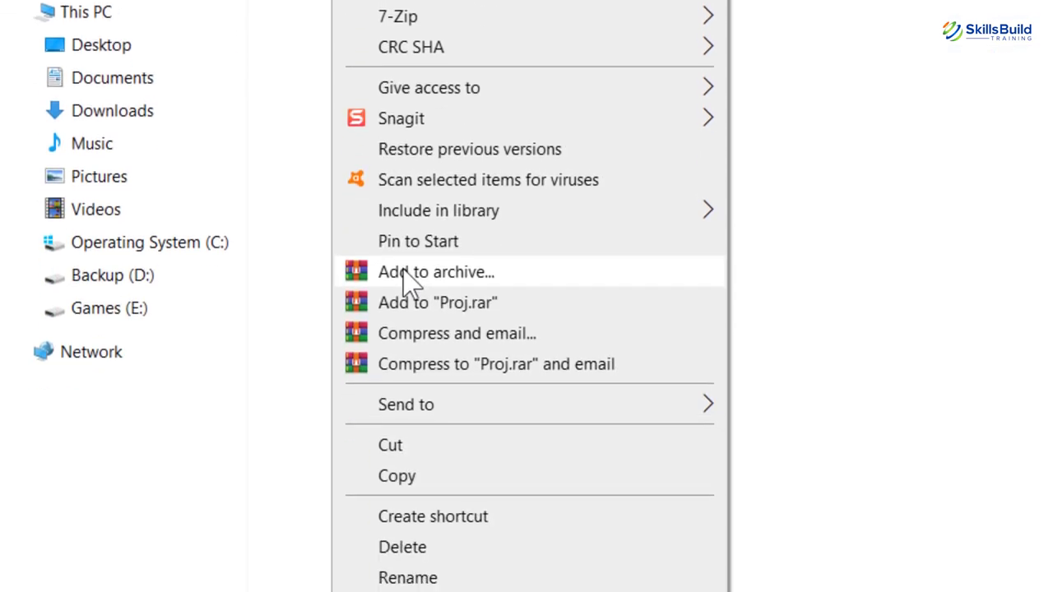
click(409, 280)
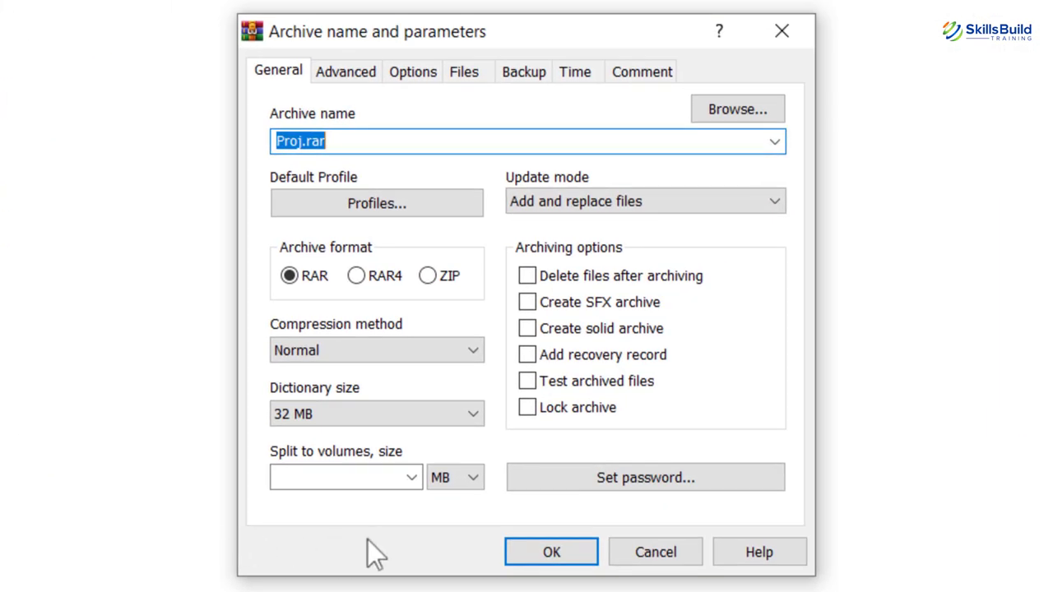
click(551, 552)
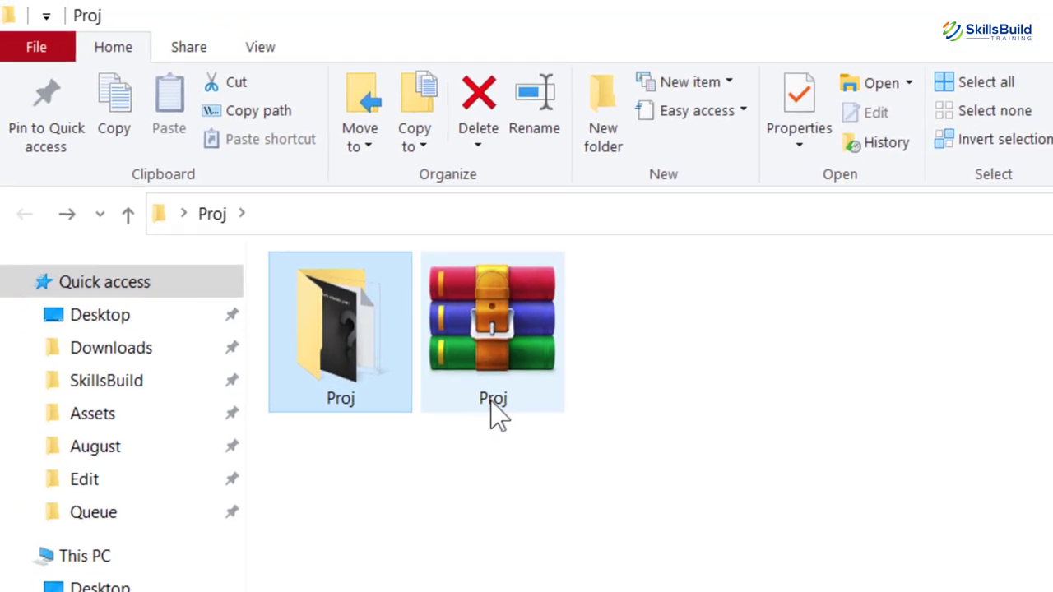
Check the size of the Proj WinRAR archive in its properties
click(195, 236)
right_click(195, 236)
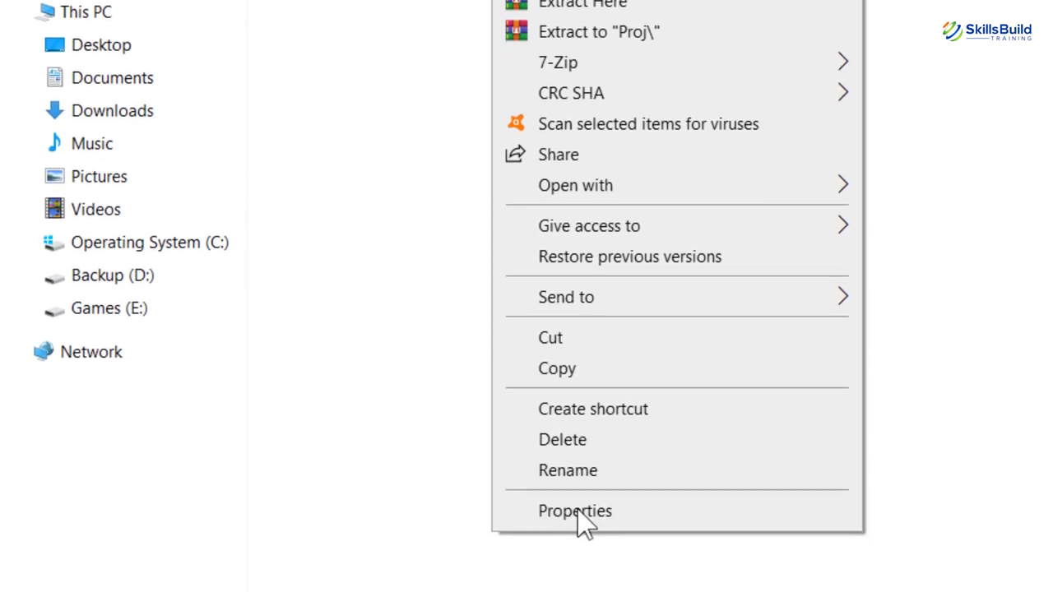
click(576, 510)
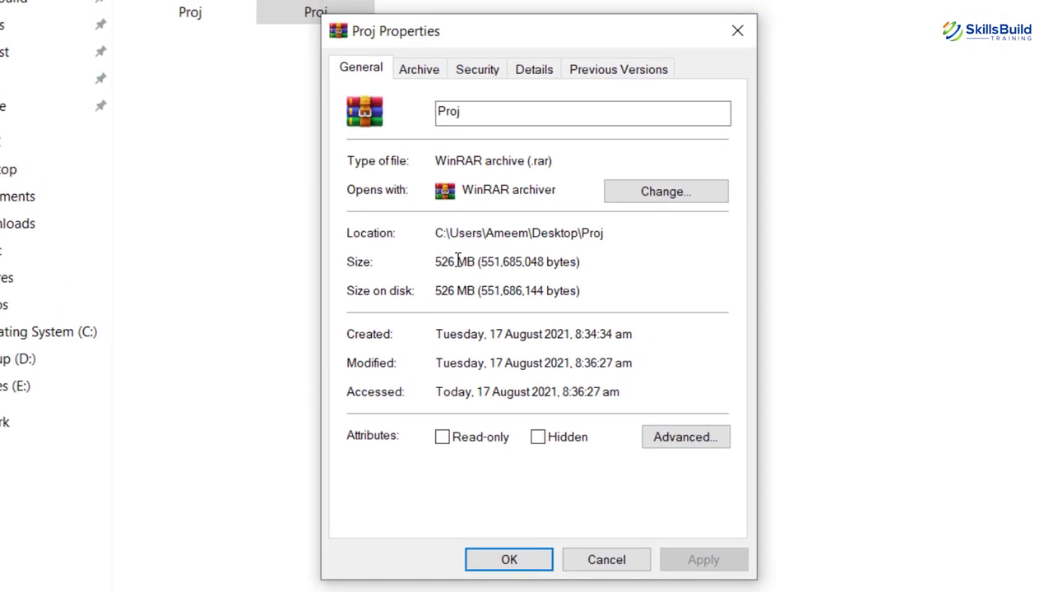
drag(455, 262, 428, 261)
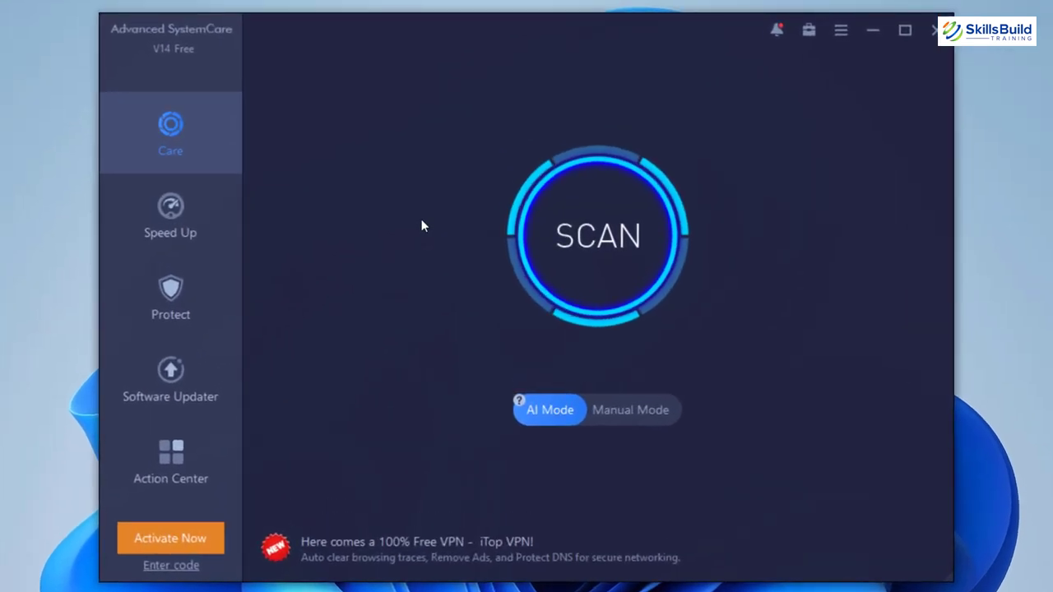
Switch to Advanced SystemCare, start a scan in AI Mode, and look through the Speed Up, Protect and Software Updater sections
click(618, 251)
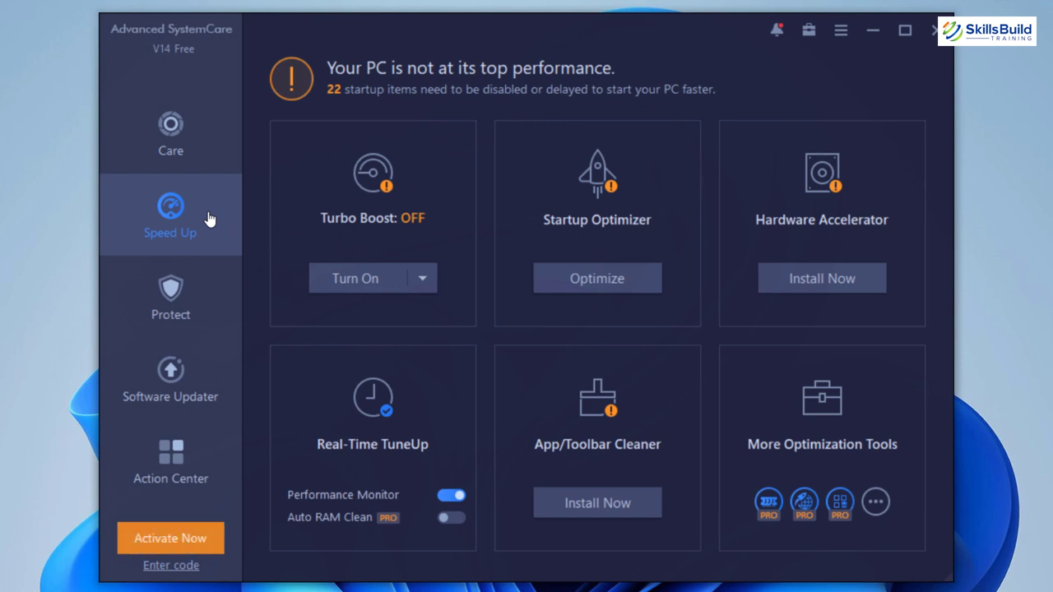
click(190, 295)
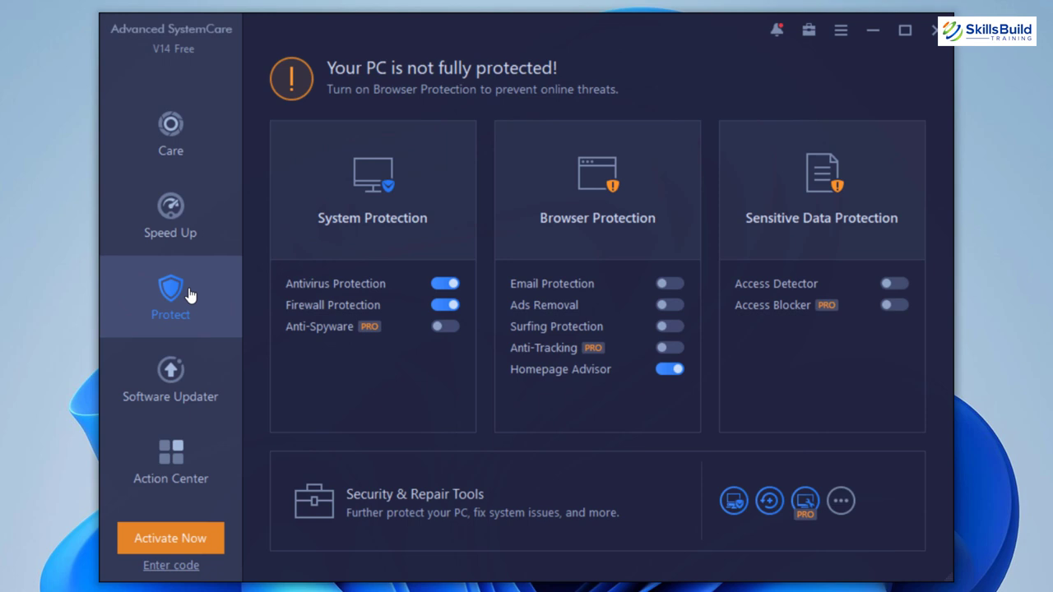
click(171, 386)
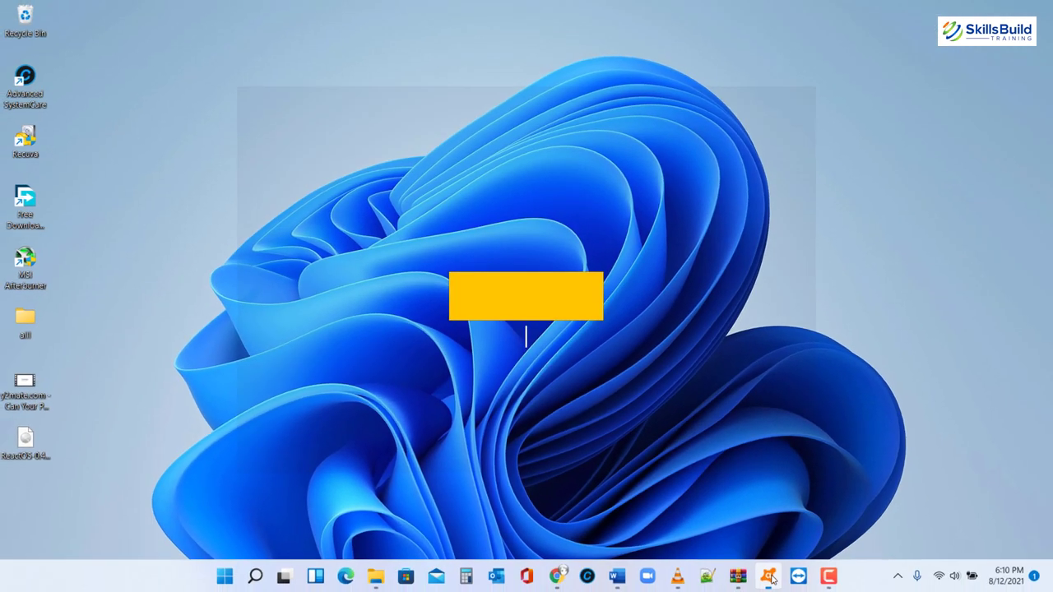
Open Avast Free Antivirus and go through the Smart Scan results to the end, keeping the once-a-month scan scheduled
click(767, 576)
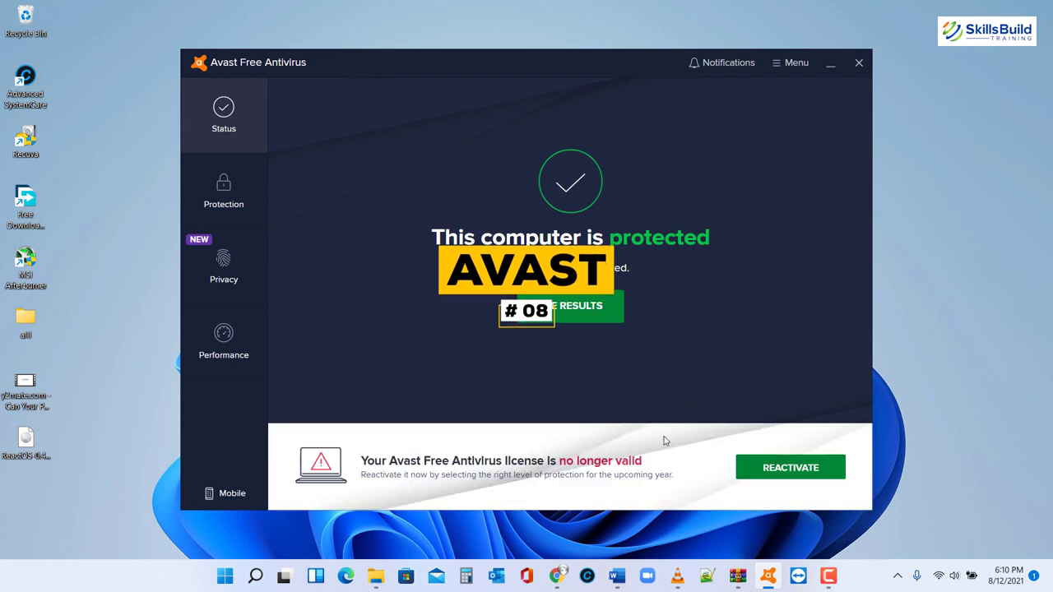
click(224, 193)
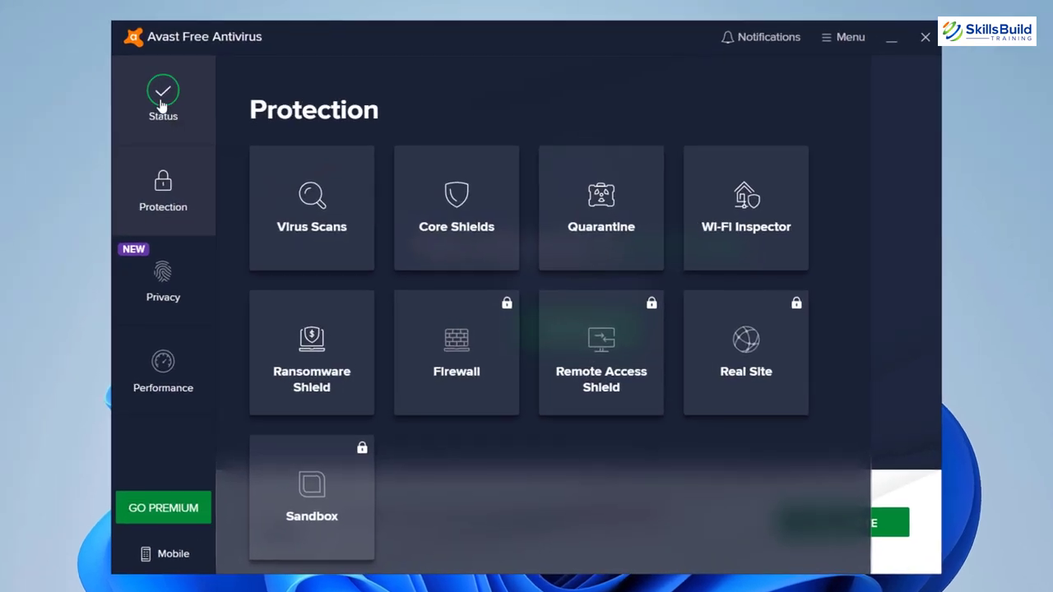
click(161, 103)
click(597, 330)
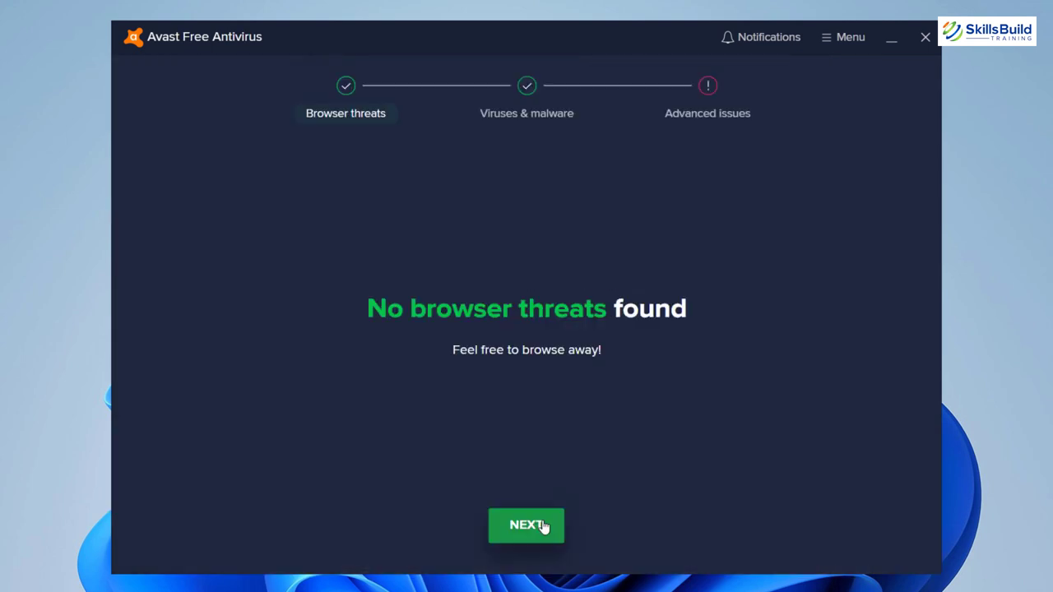
click(543, 526)
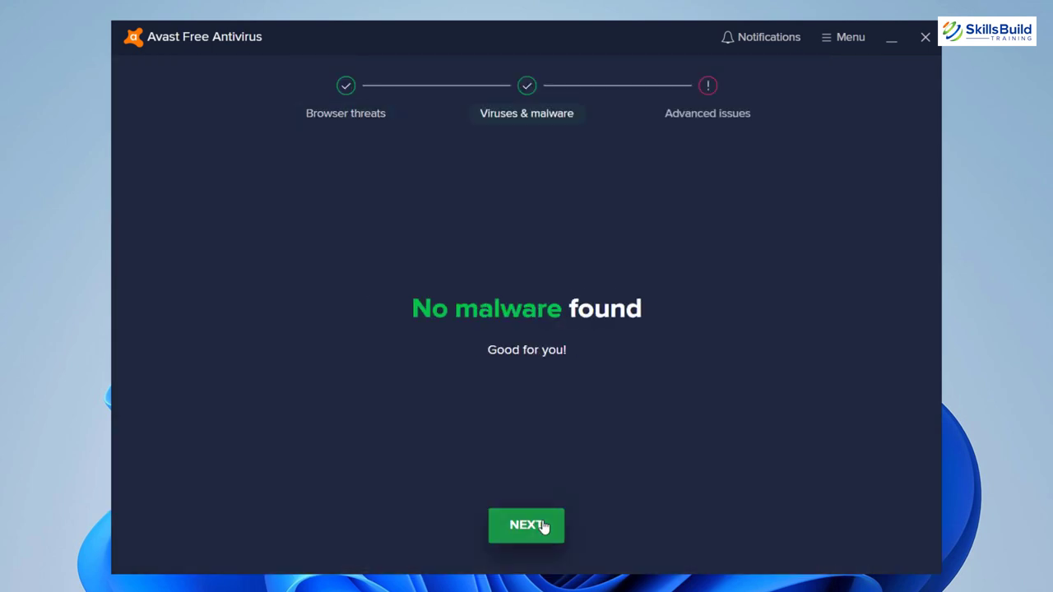
click(542, 526)
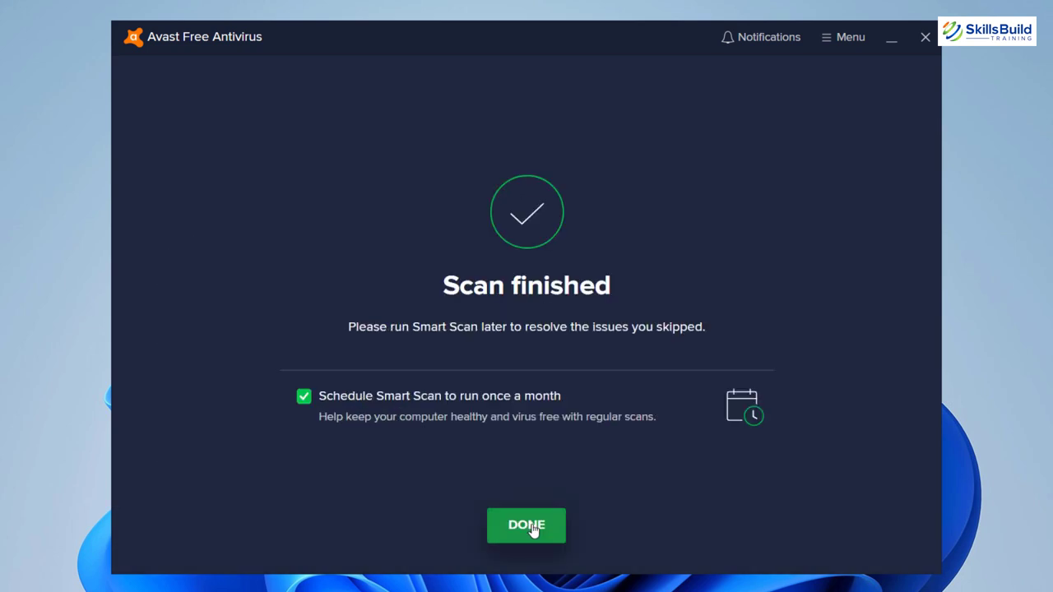
click(532, 528)
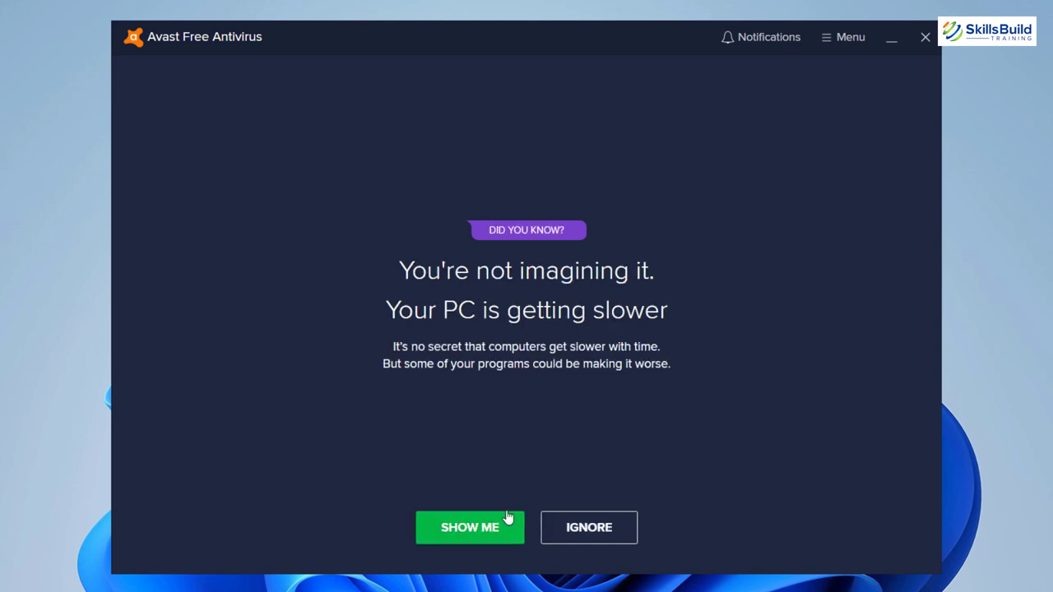
click(463, 526)
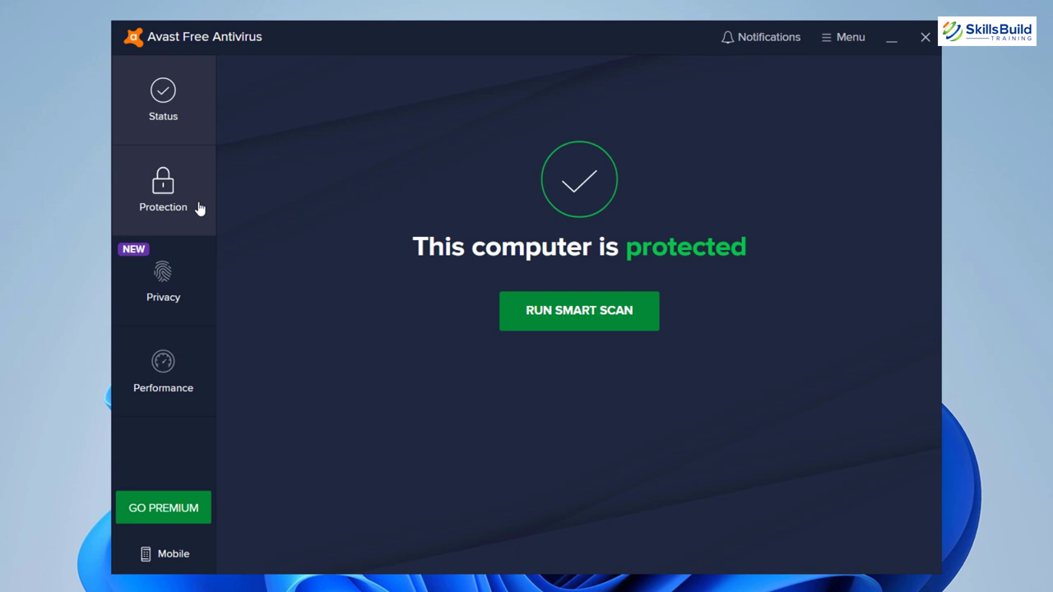
Look over Avast's protection features and the scan types offered under Virus Scans
click(199, 209)
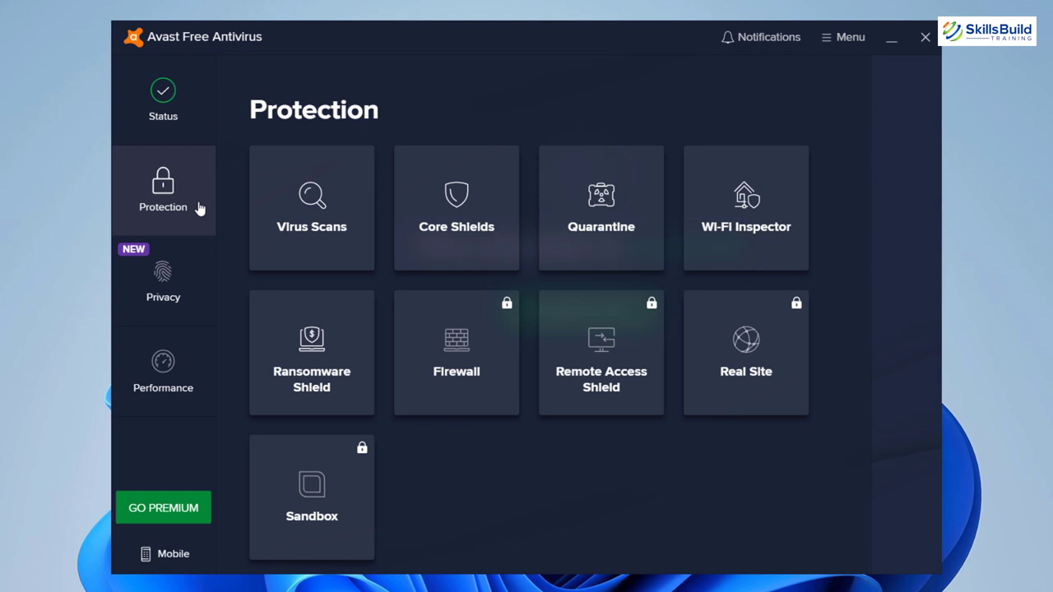
click(336, 219)
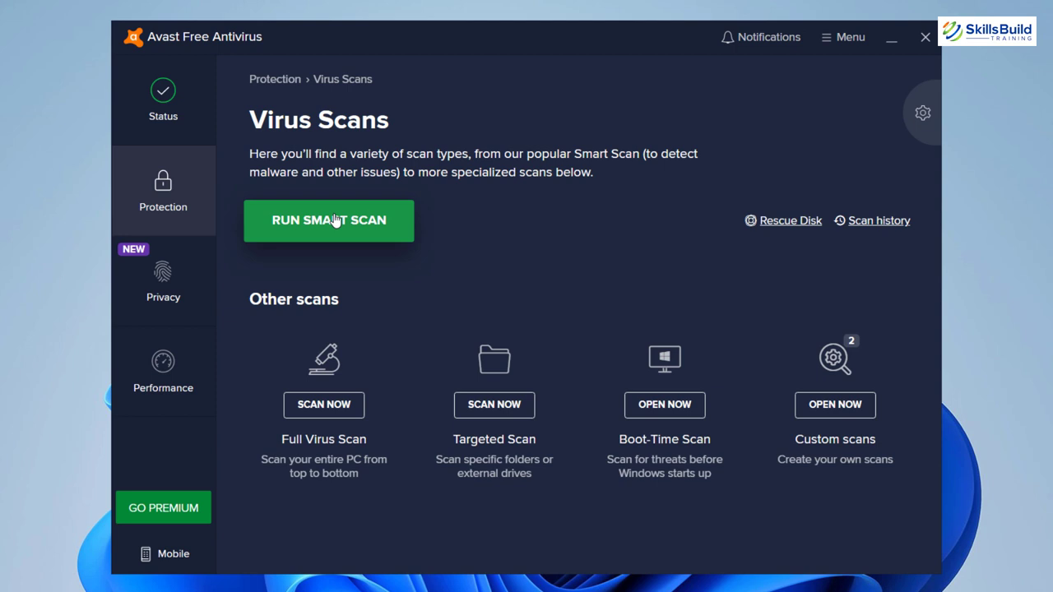
click(181, 198)
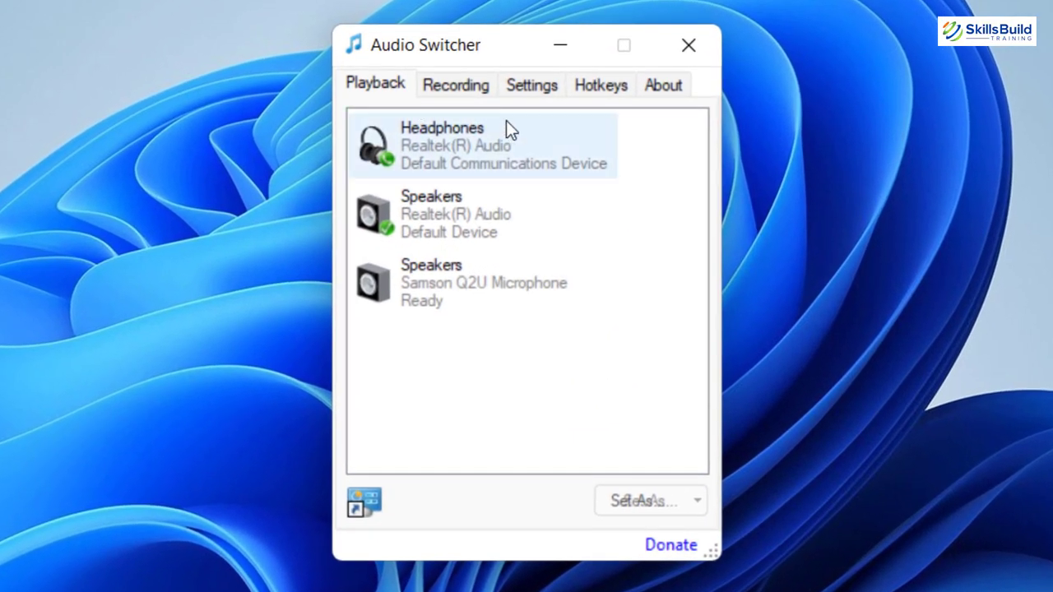
Switch to Audio Switcher and view the list of recording devices
click(472, 93)
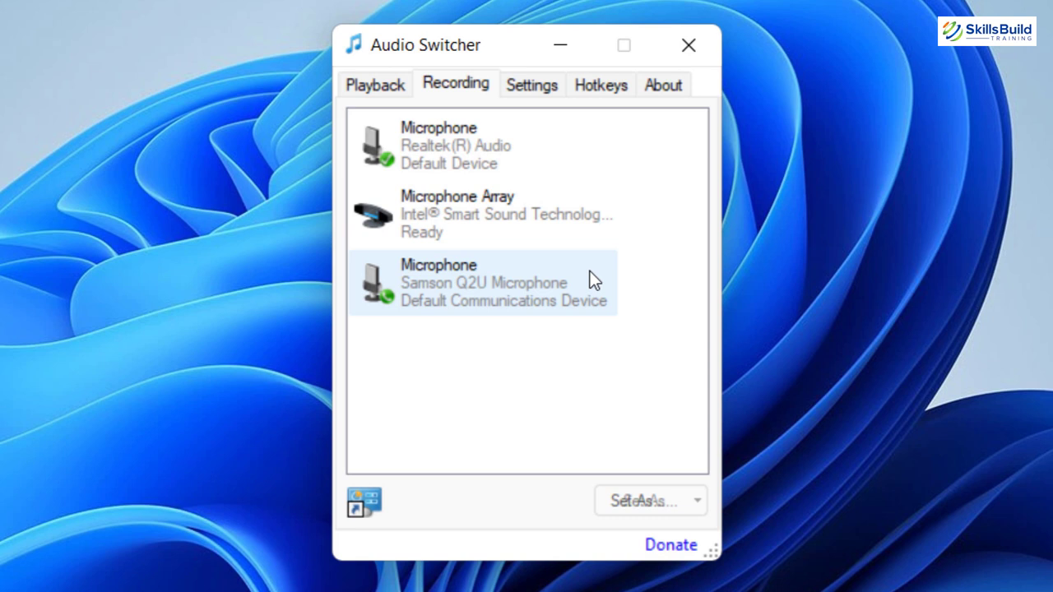
Look over Audio Switcher's general settings and its list of device hotkeys
click(539, 94)
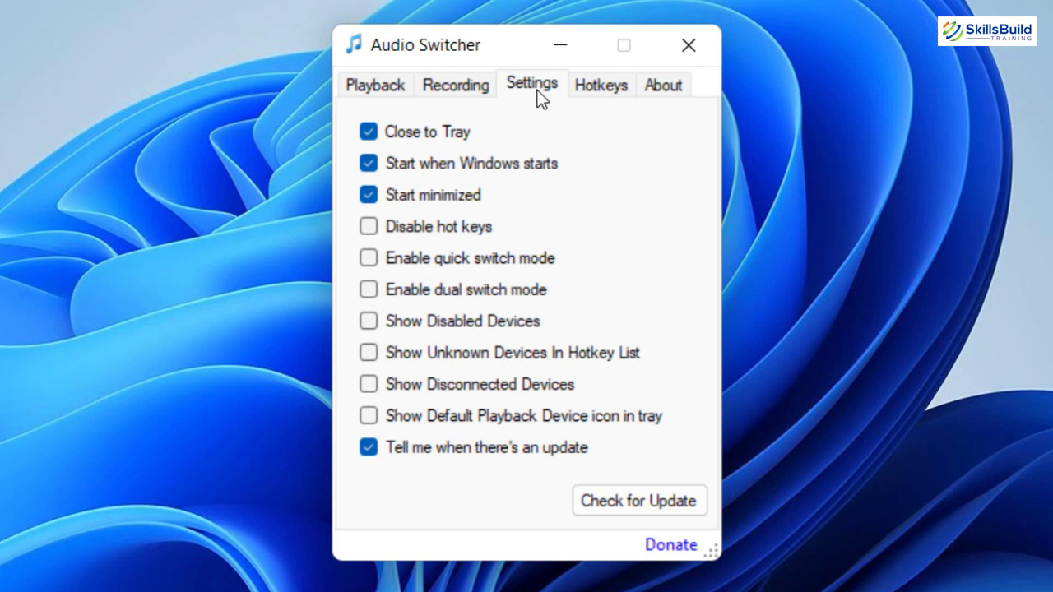
click(615, 91)
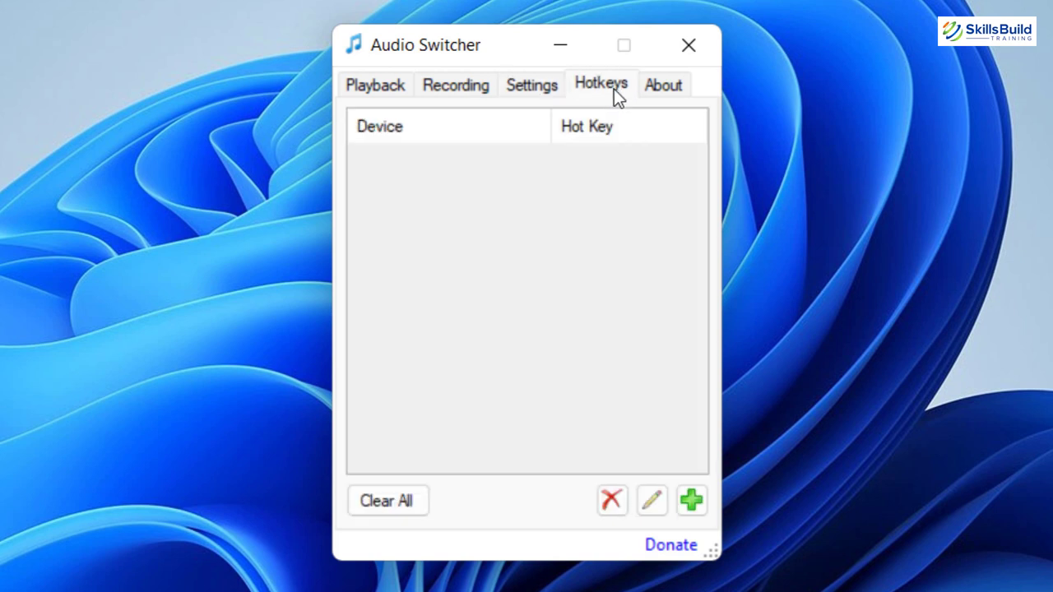
Add a hot key for the Headphones (Realtek(R) Audio) device, using 4 as the key
click(700, 491)
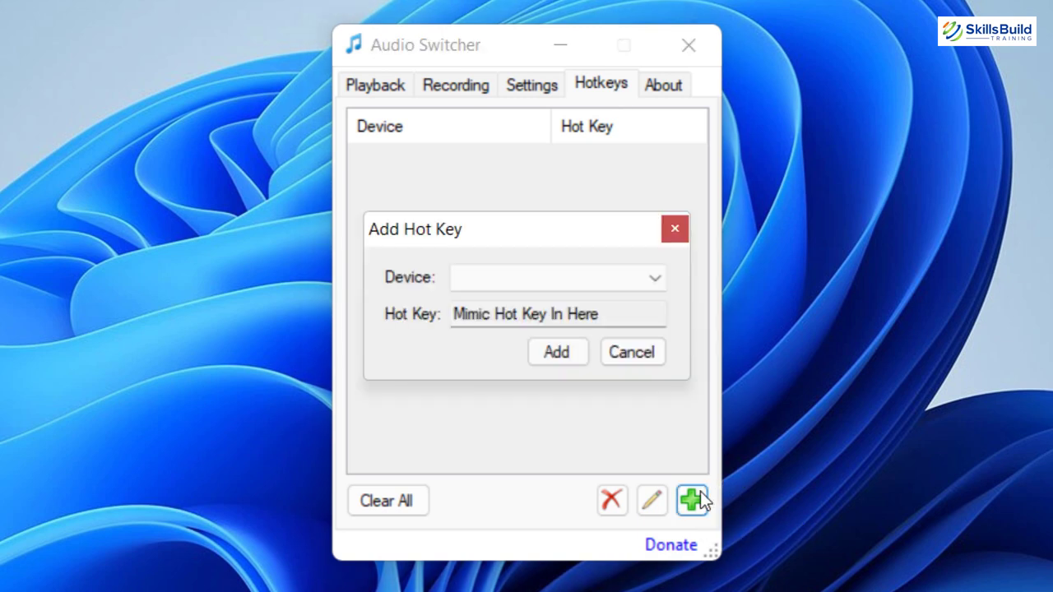
click(654, 288)
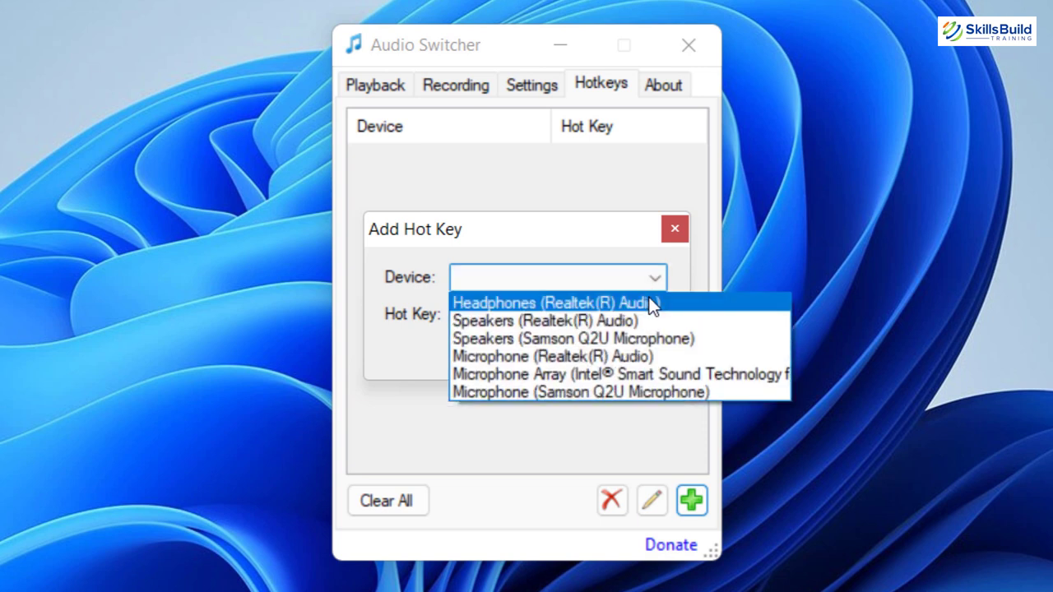
click(654, 305)
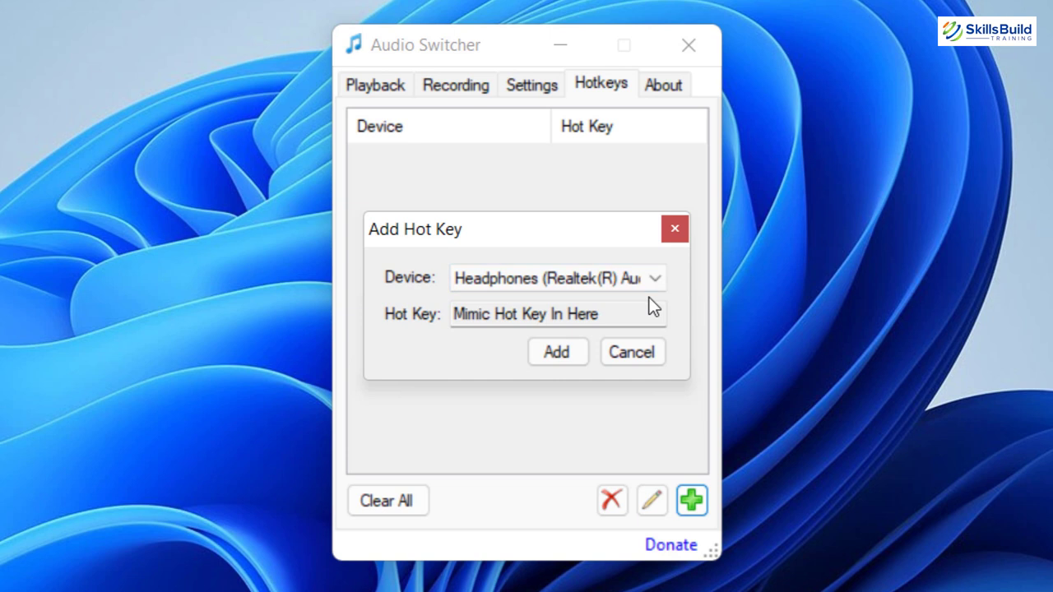
click(625, 318)
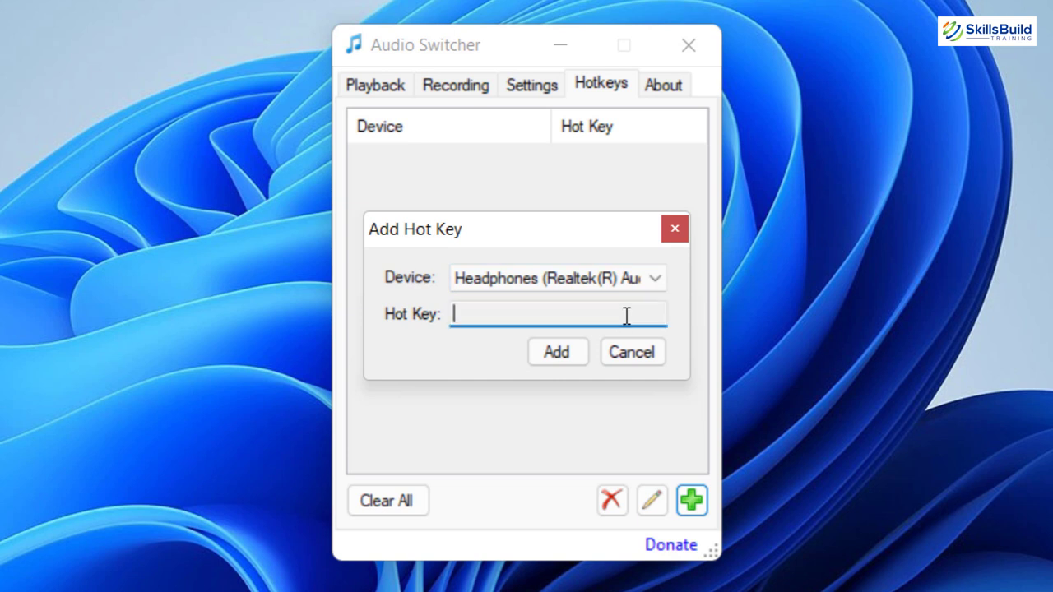
key(4)
click(568, 350)
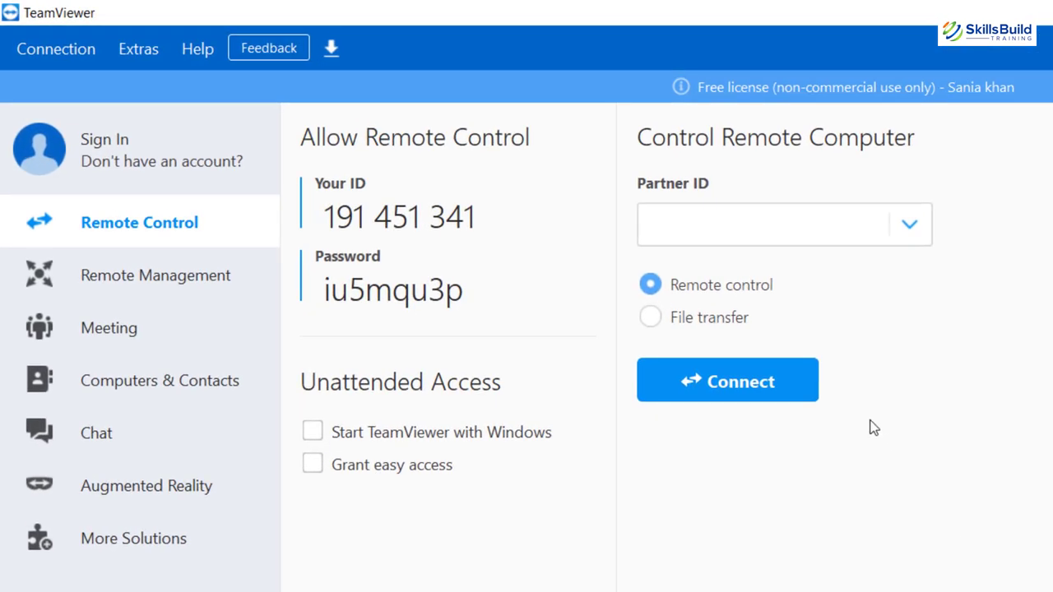
Switch to TeamViewer and look through the Remote Management, Meeting, Remote Control, Computers & Contacts, More Solutions and Augmented Reality sections
click(202, 280)
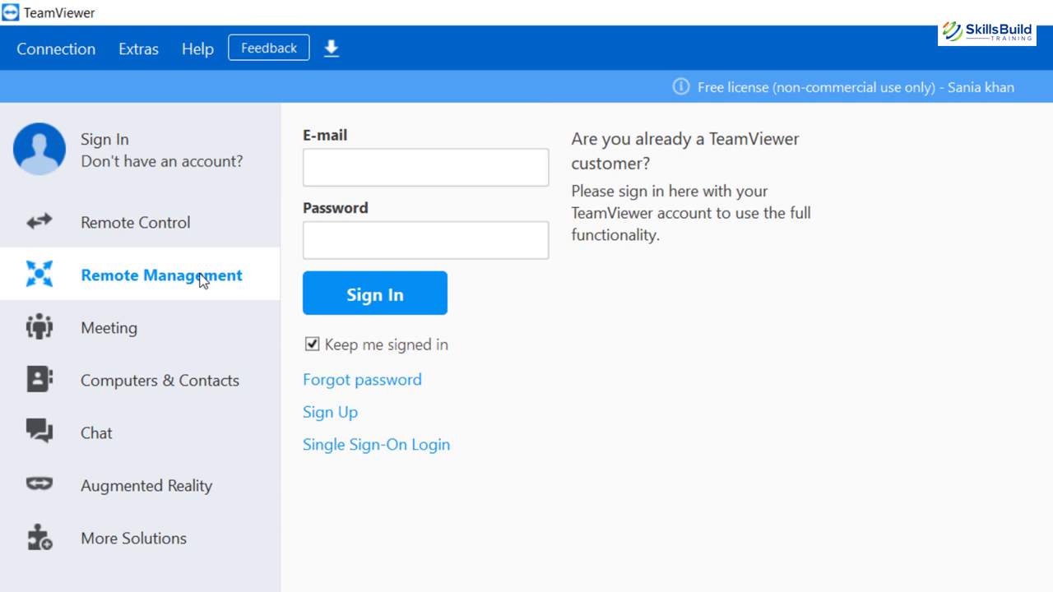
click(183, 319)
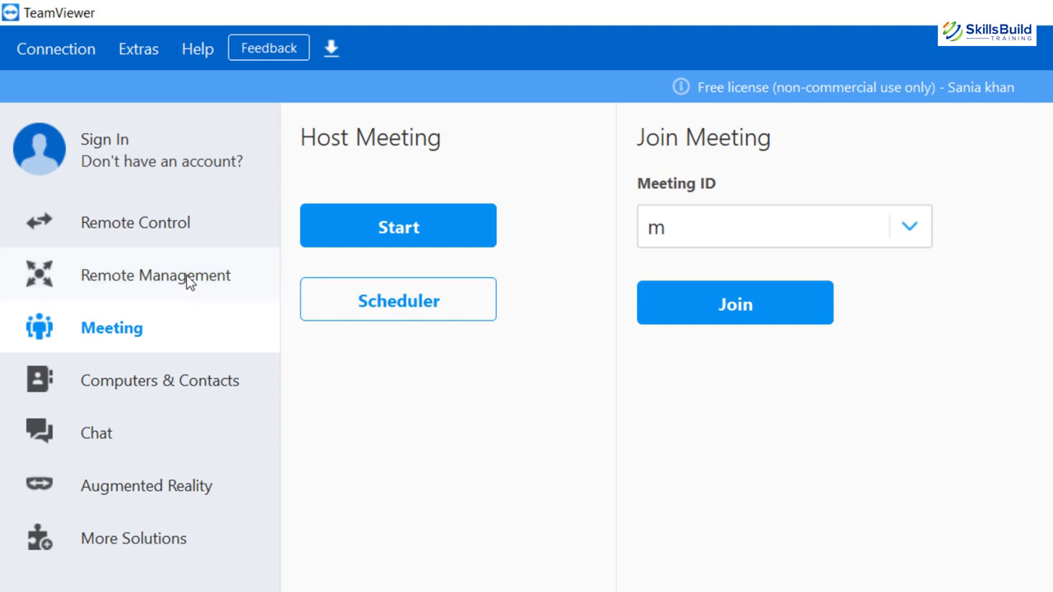
click(188, 243)
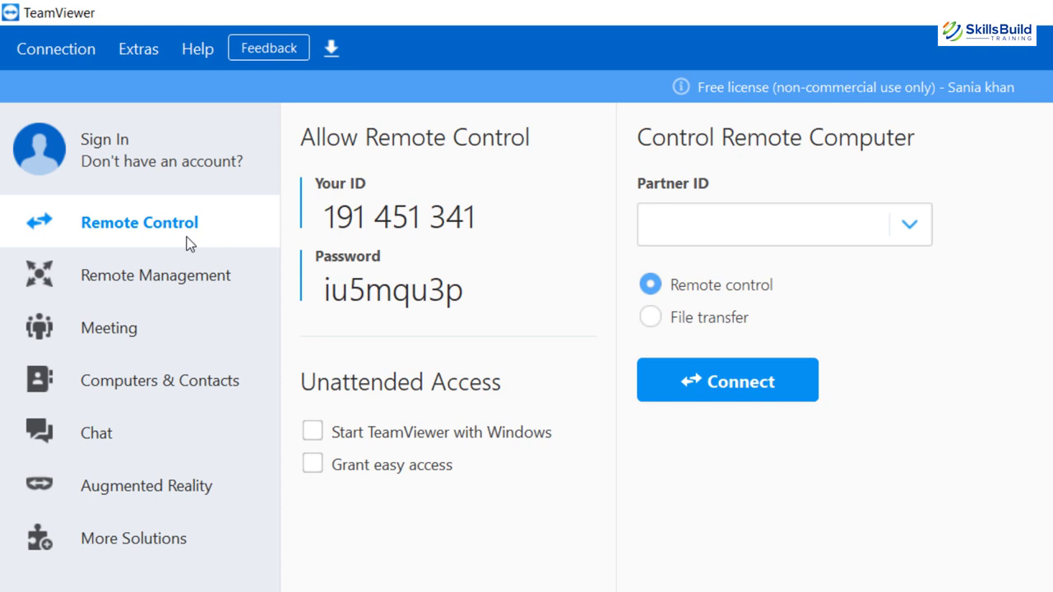
click(152, 279)
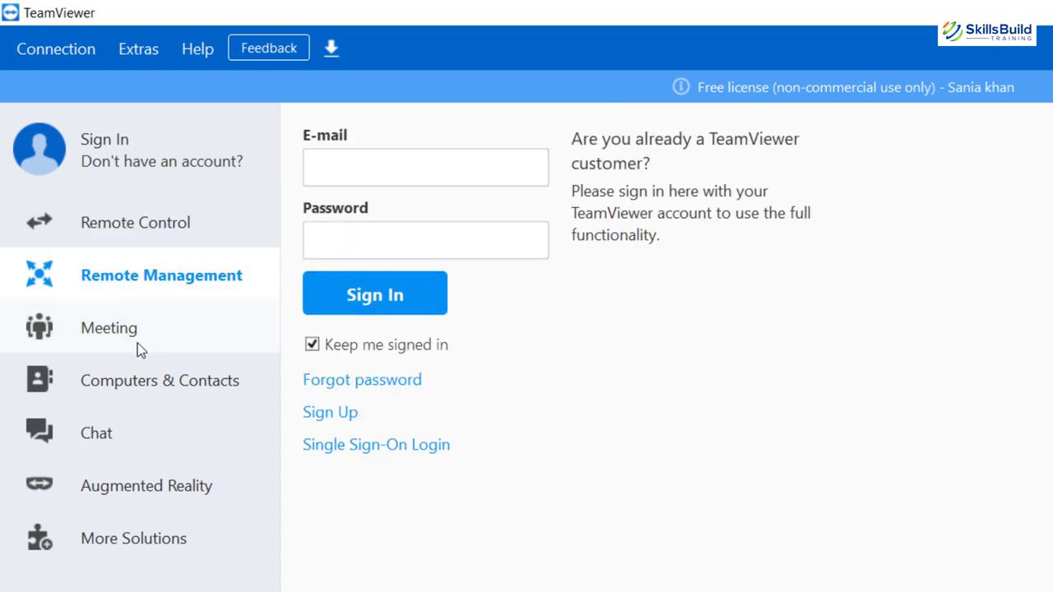
click(137, 387)
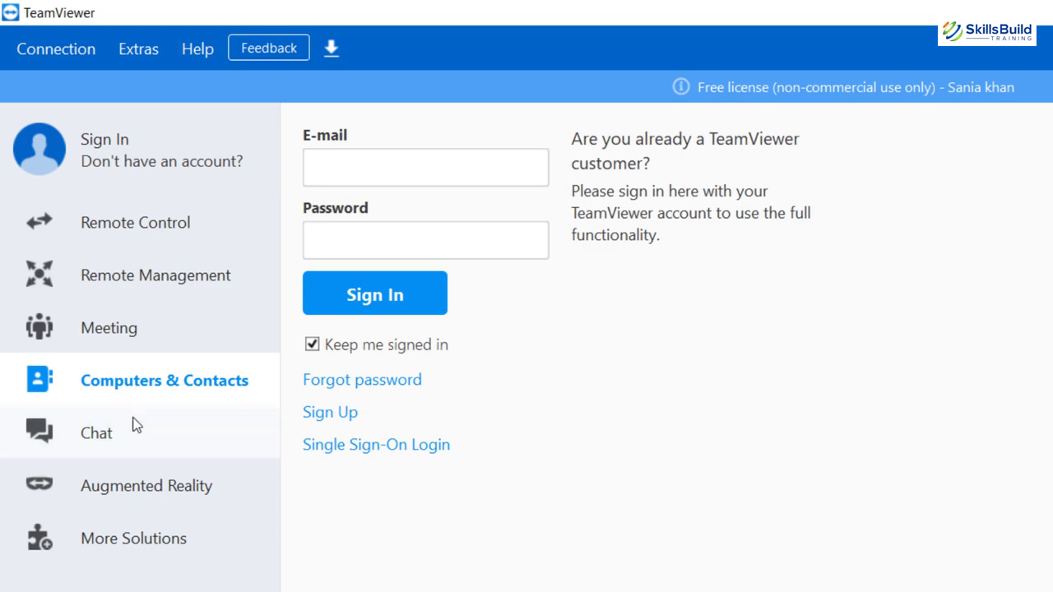
click(133, 523)
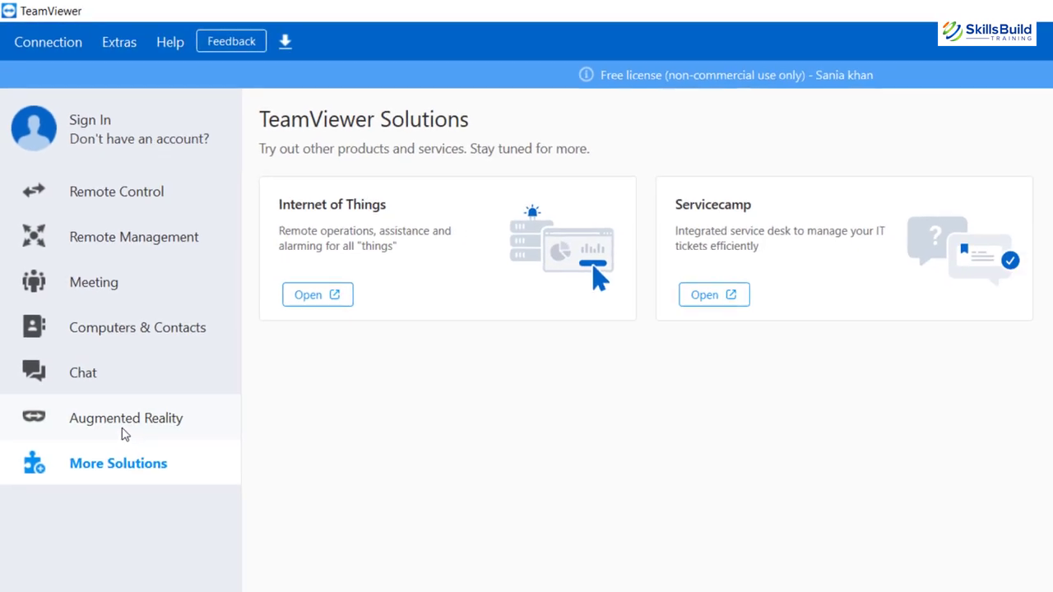
click(125, 417)
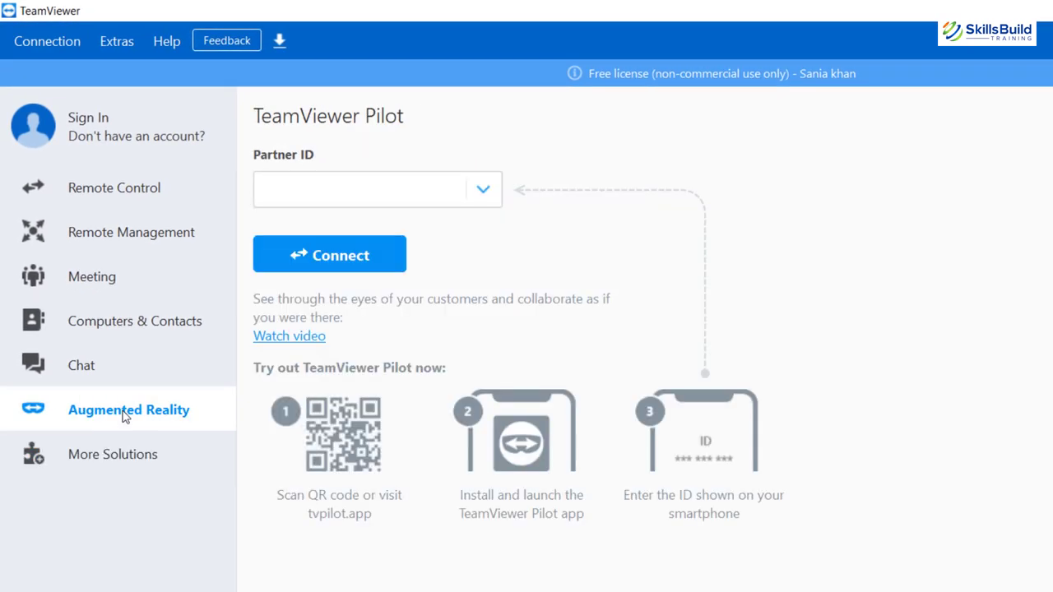